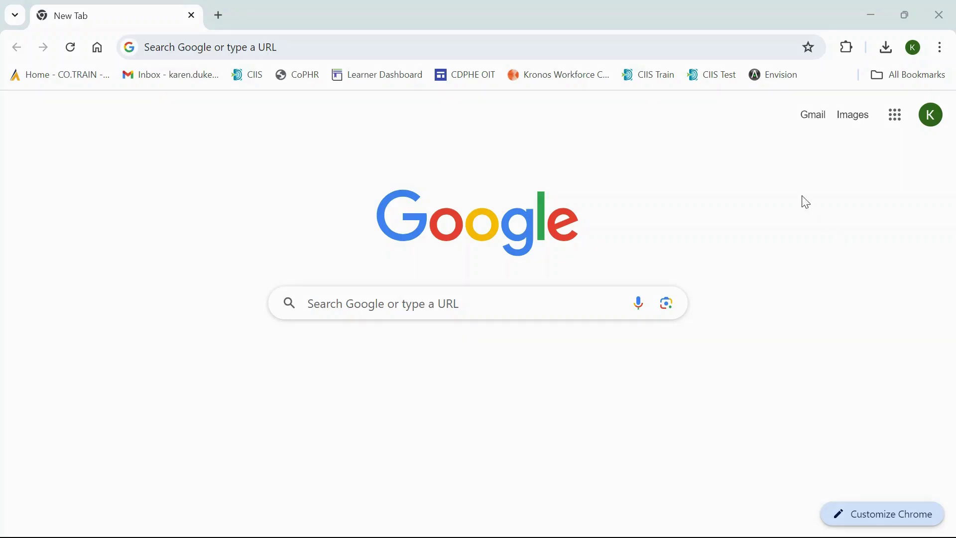
Step: Log into the CIIS training site from the CIIS Train bookmark with username and password
click(670, 88)
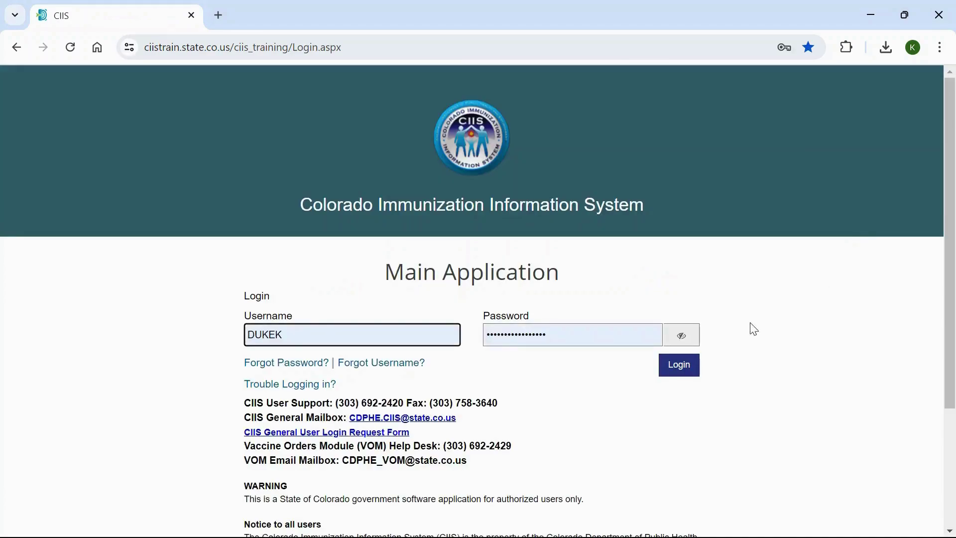
click(679, 368)
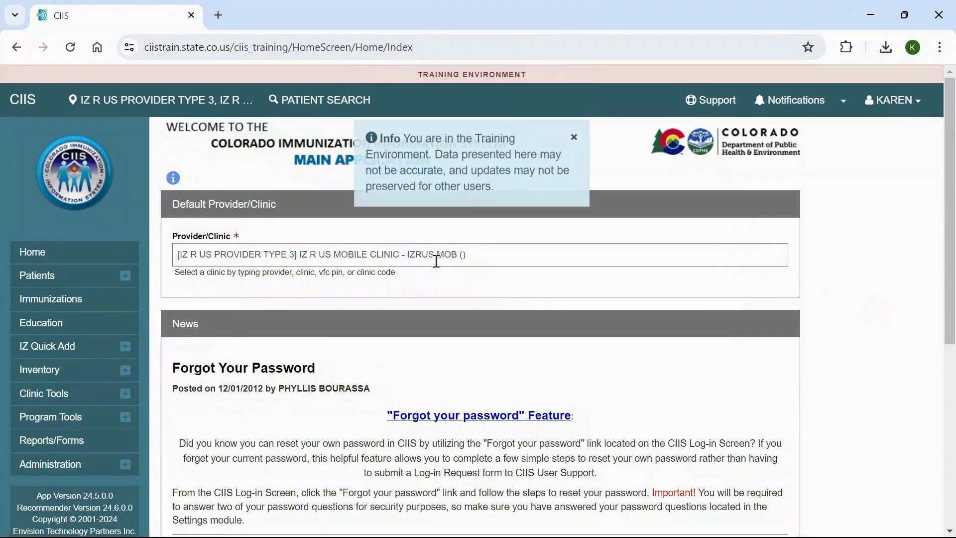
Step: Set the default provider/clinic to IZ R US CLINIC - IZRUS IZ (9999) by searching 'IZ R'
click(445, 254)
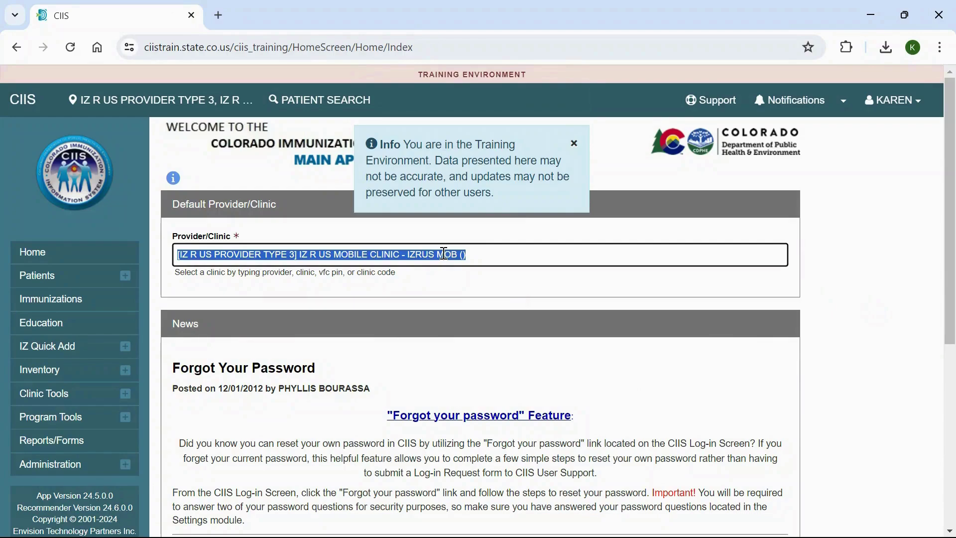
text(IZ)
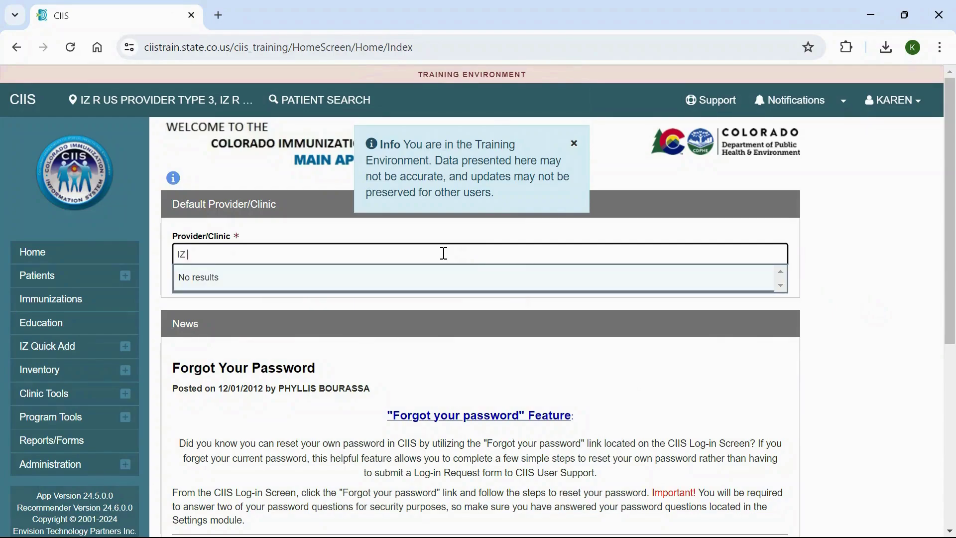
text( R)
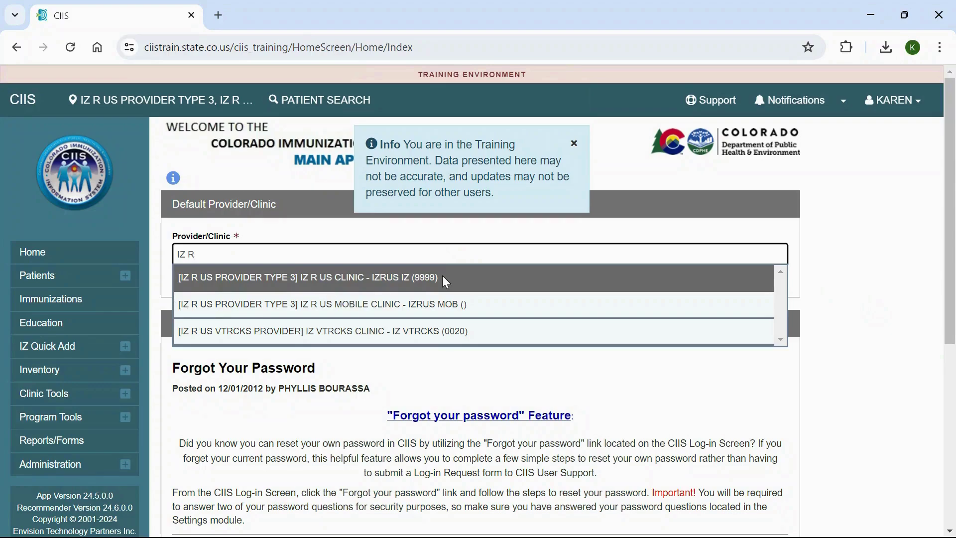
click(442, 276)
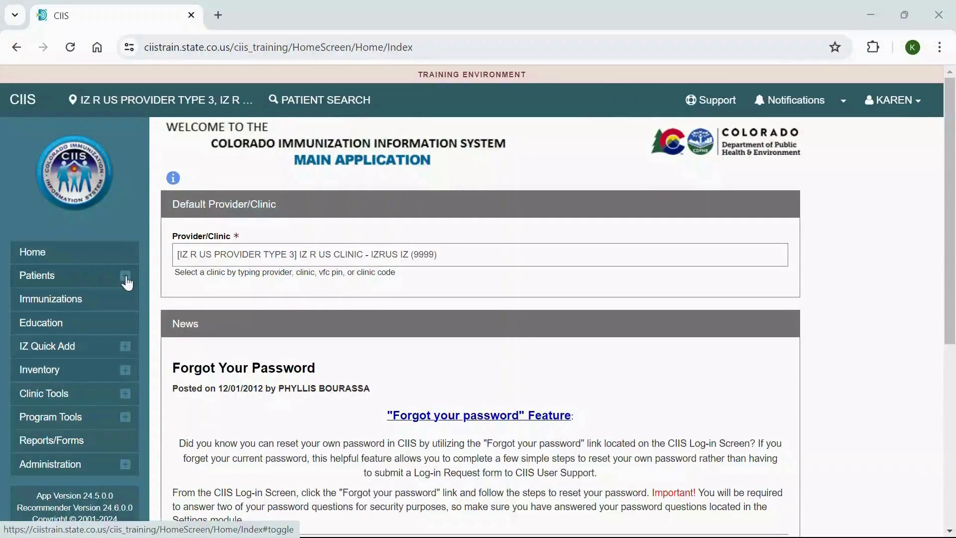
Step: Go to Patients > Search and show the Search button's dropdown of criteria options
click(125, 278)
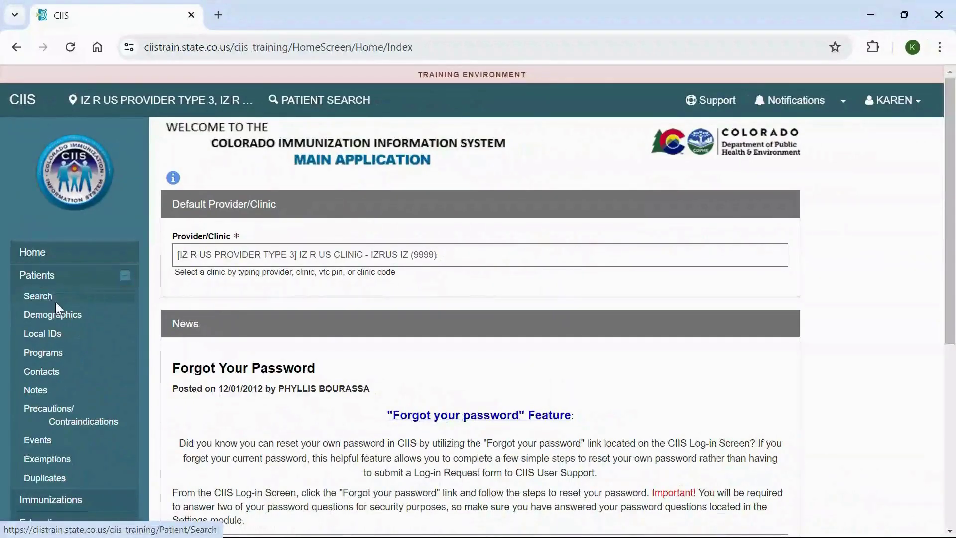
click(55, 300)
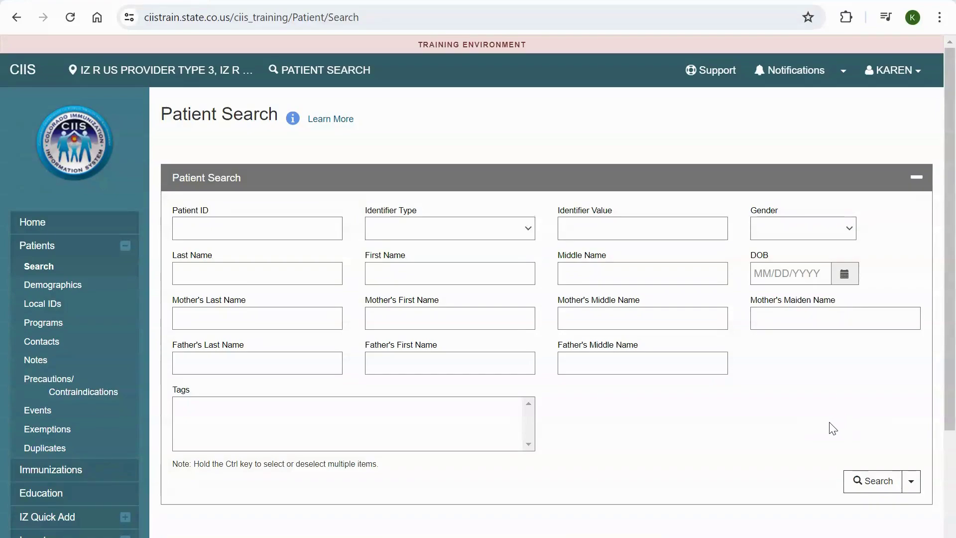
scroll(829, 429, down, 2)
click(915, 412)
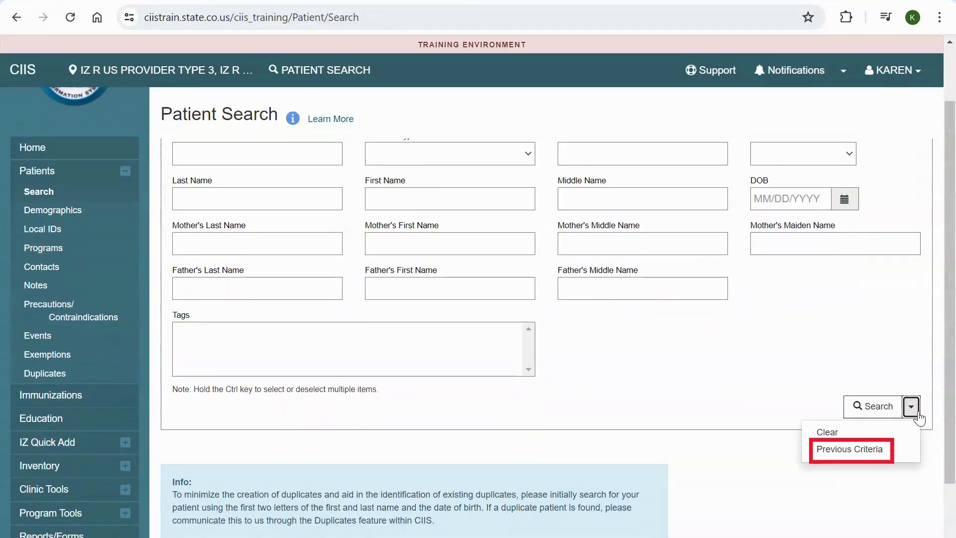
Step: Rerun the previous ALE 01/01/1999 search, review the five TEST results, then clear the form
click(889, 450)
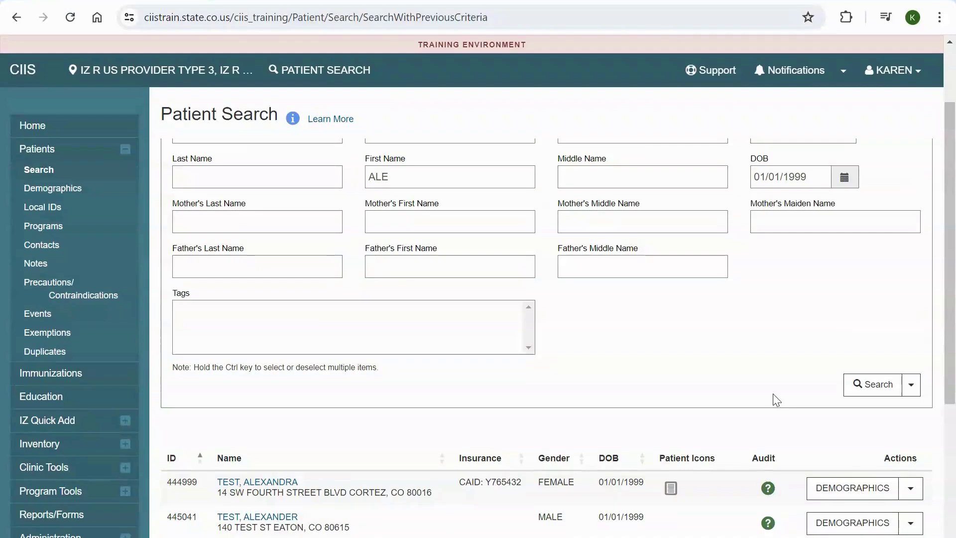
scroll(773, 394, down, 4)
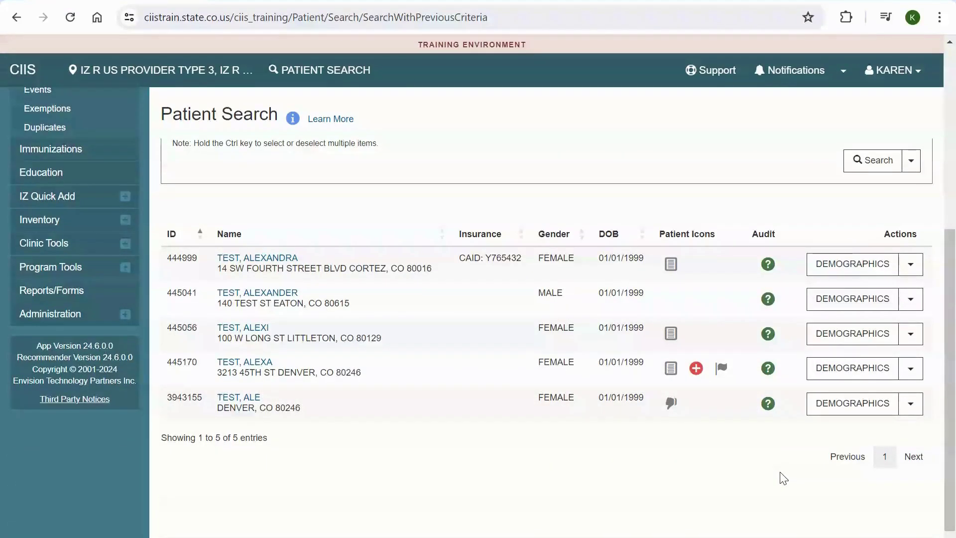
scroll(781, 477, up, 3)
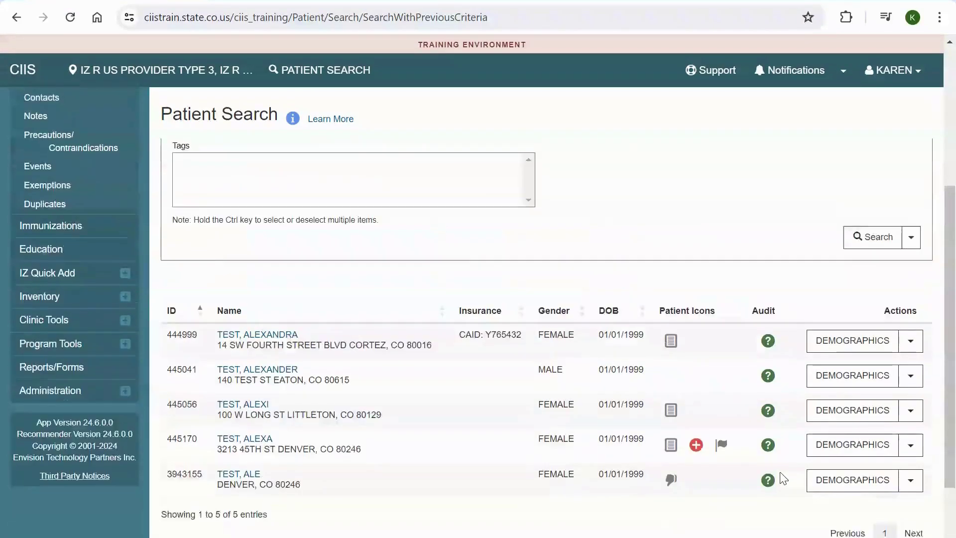
click(912, 311)
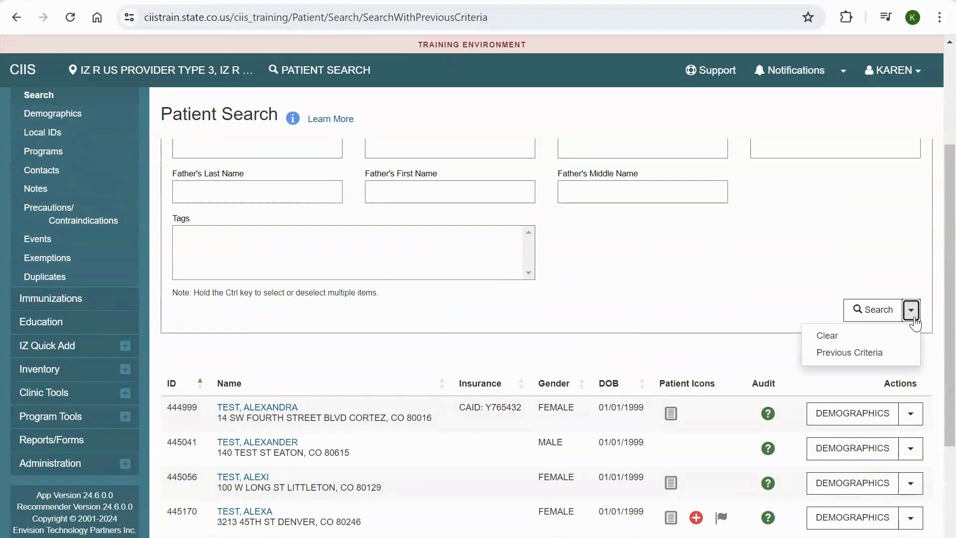
click(860, 340)
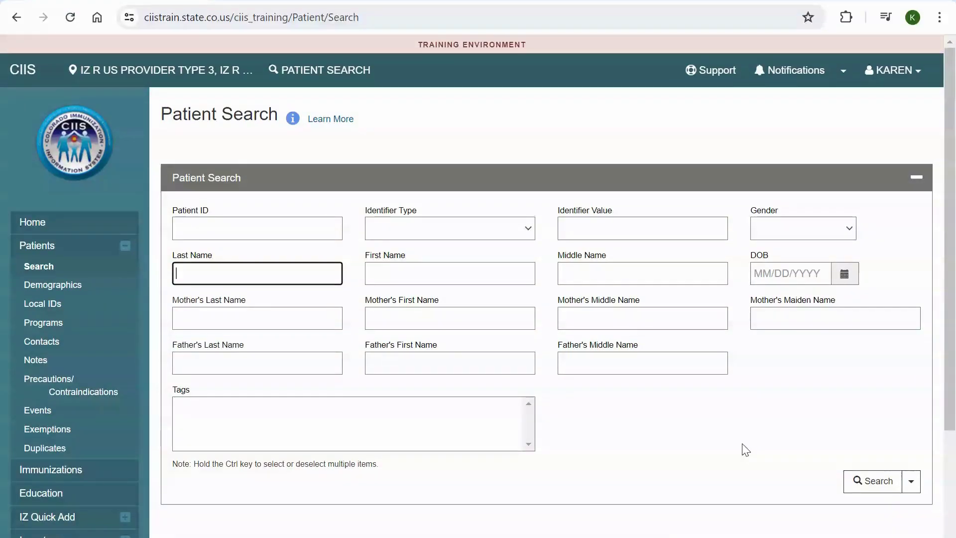
Step: Search last name TES with birth date 01/01/1999 and review the 27 results
text(TES)
key(Tab)
key(Tab)
key(Tab)
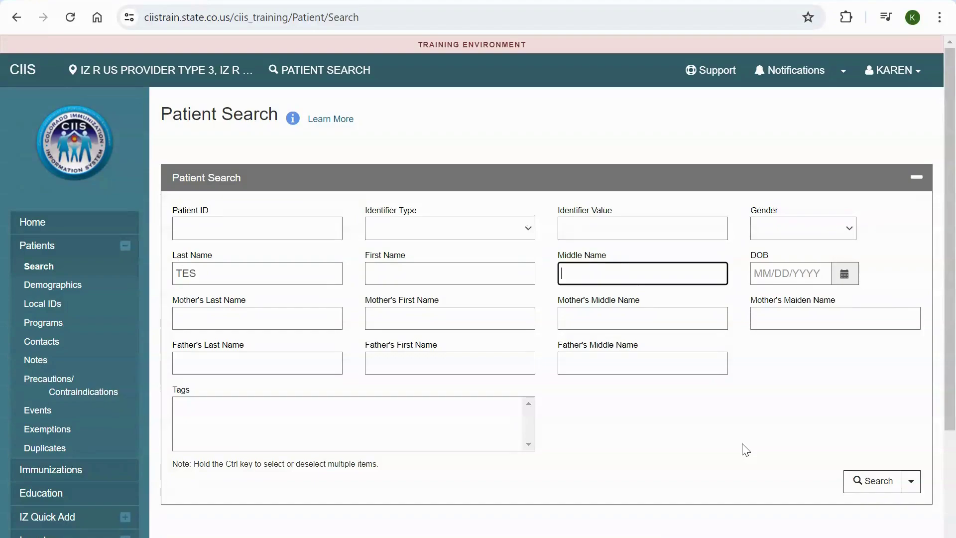
text(01/01/1)
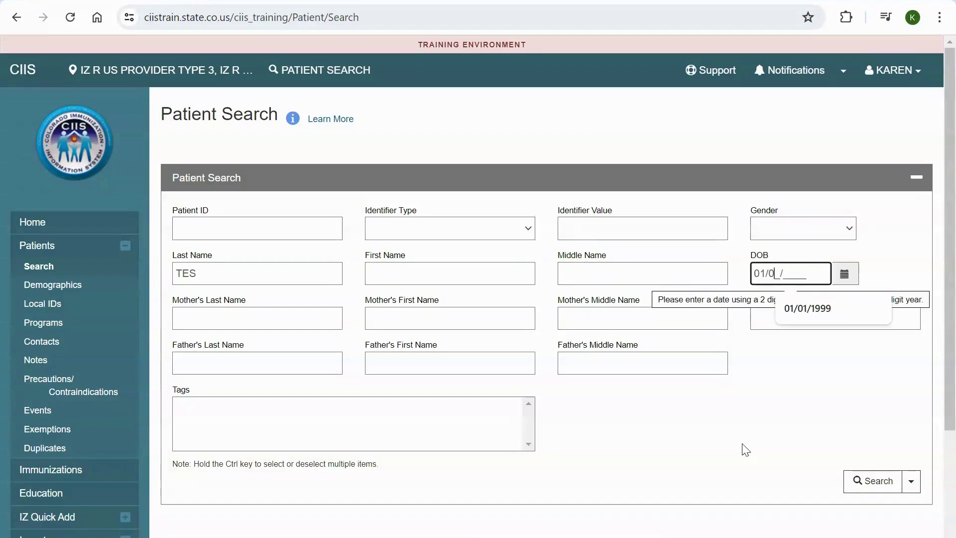
text(999)
click(746, 450)
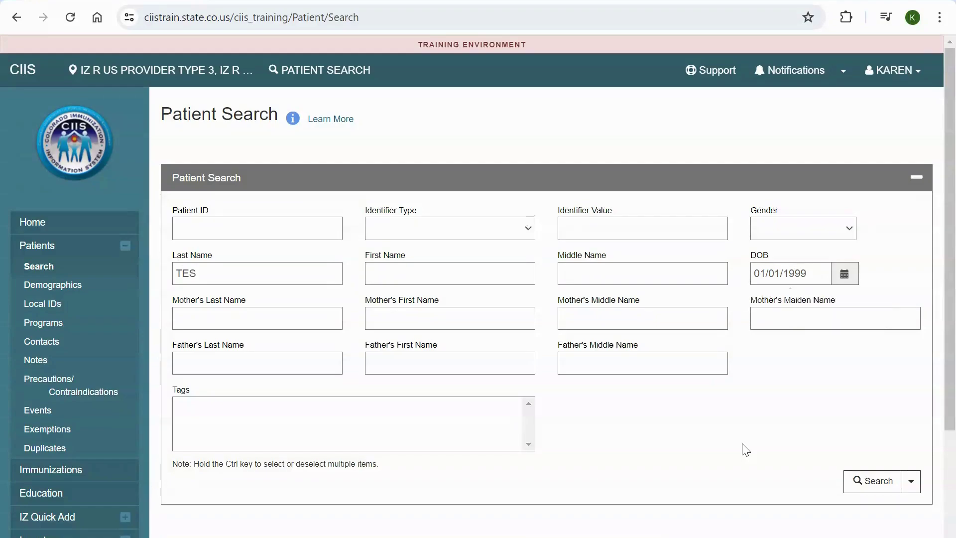
click(871, 482)
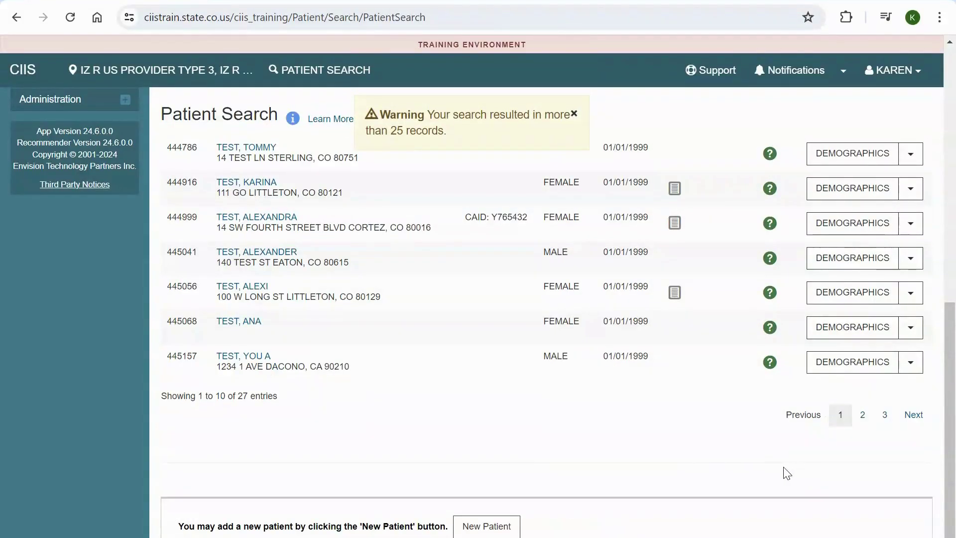
scroll(774, 472, up, 2)
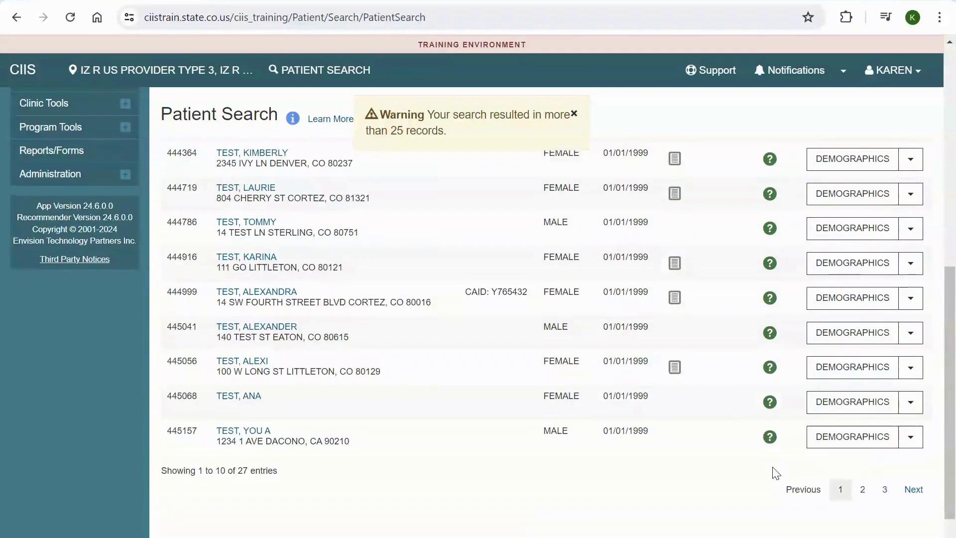
scroll(738, 498, up, 6)
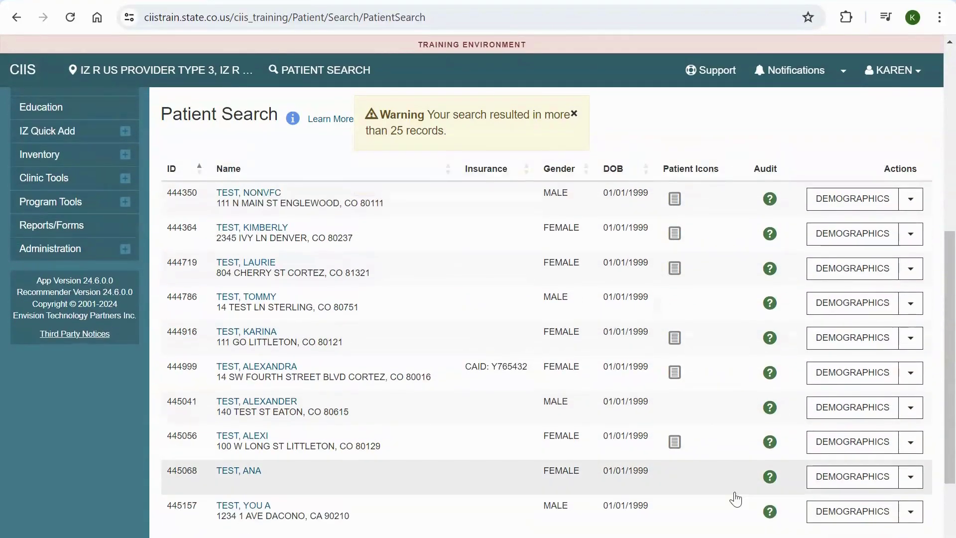
scroll(736, 498, up, 6)
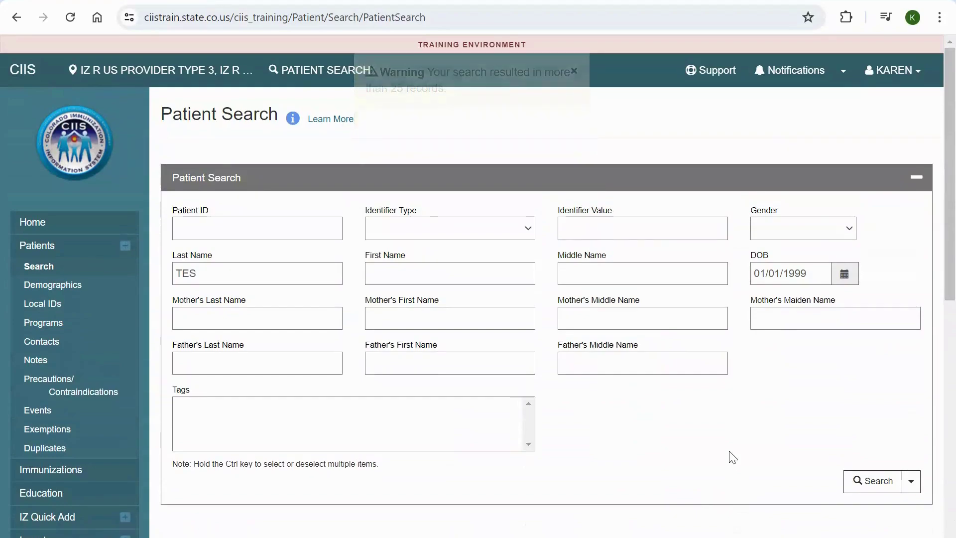
Step: Add first name ALE to the search, narrowing results to five patients born 01/01/1999
click(429, 274)
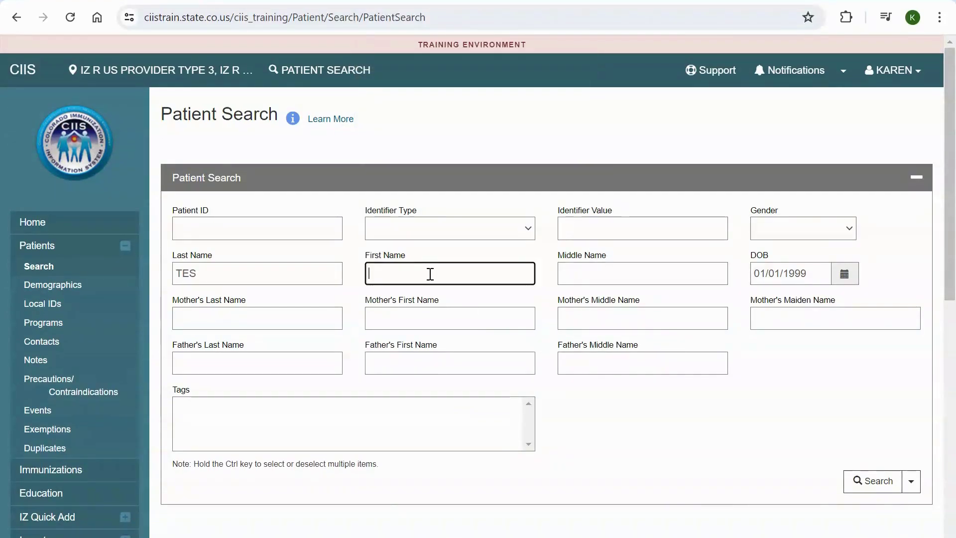
text(ALE)
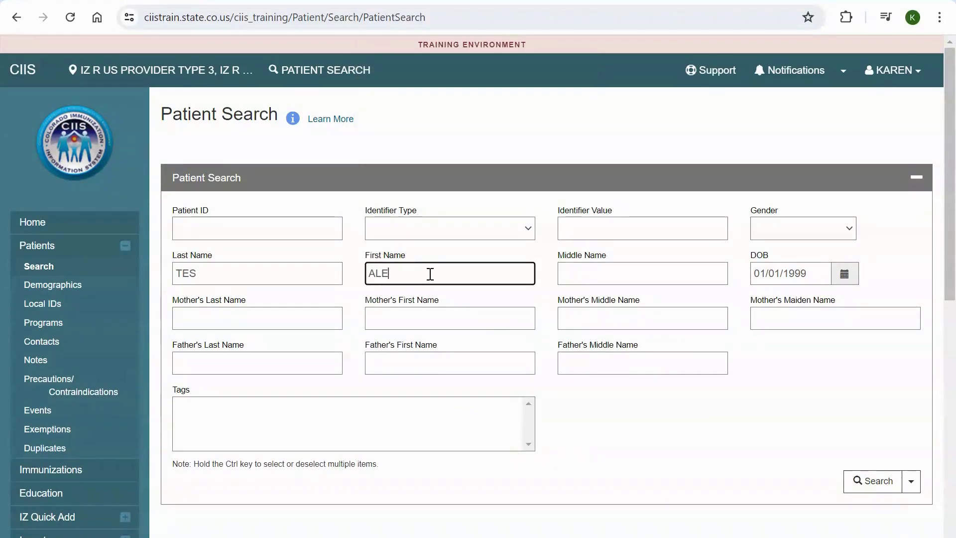
click(722, 428)
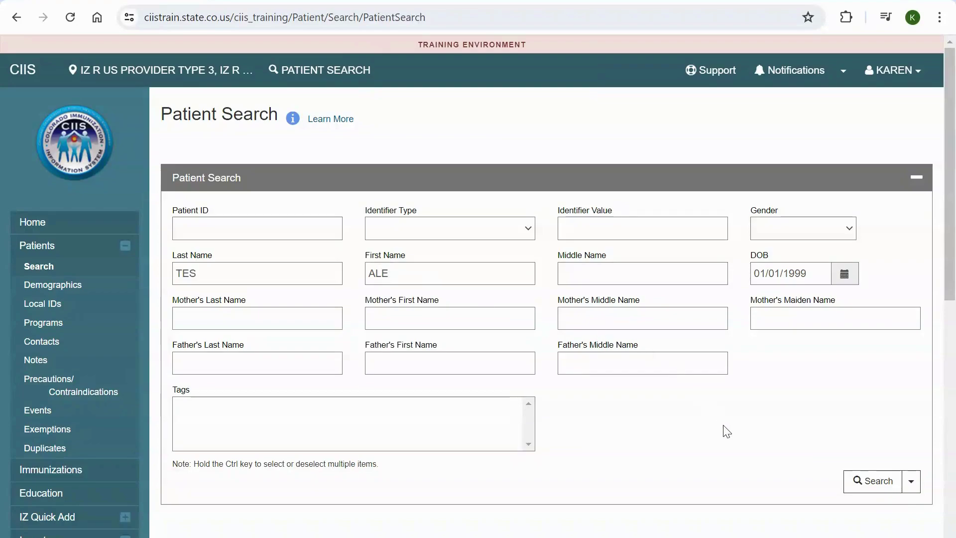
click(878, 482)
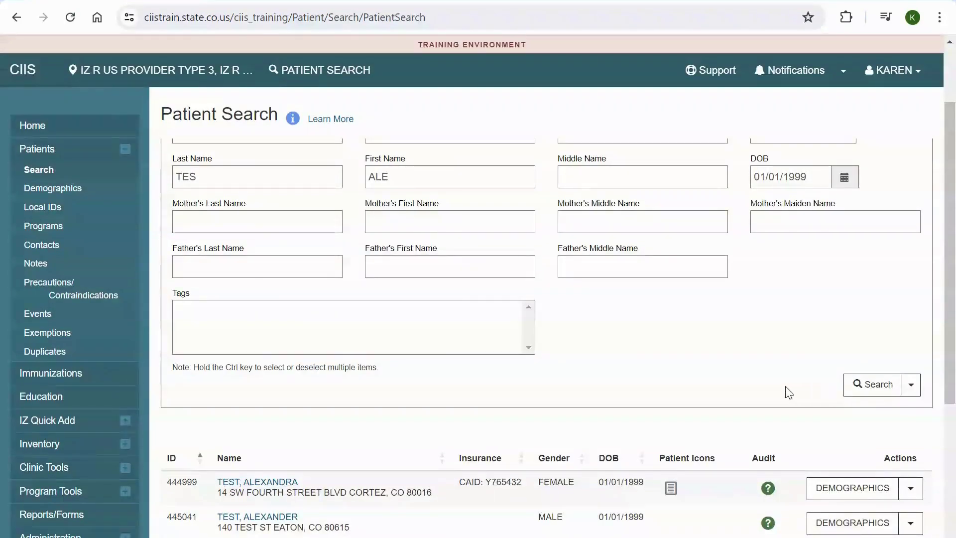
scroll(785, 392, down, 5)
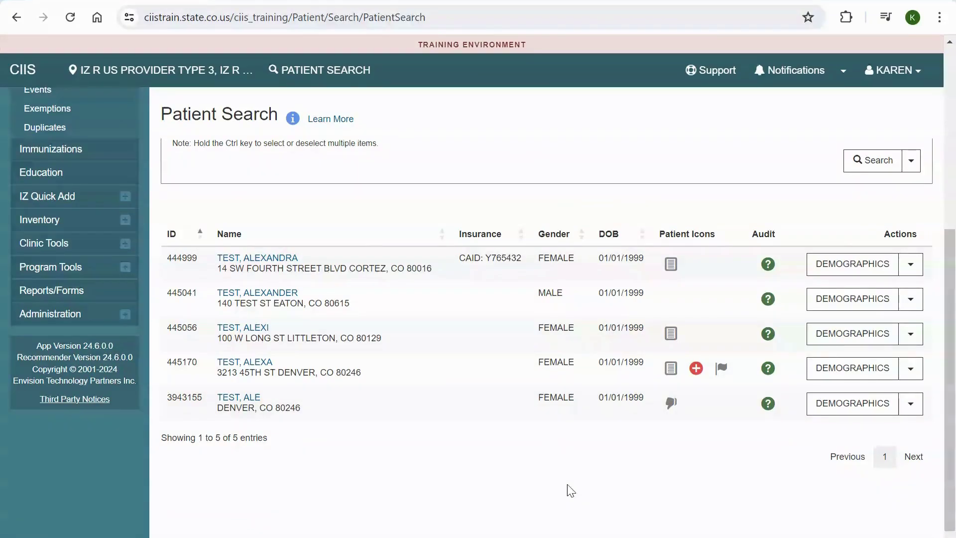
click(292, 119)
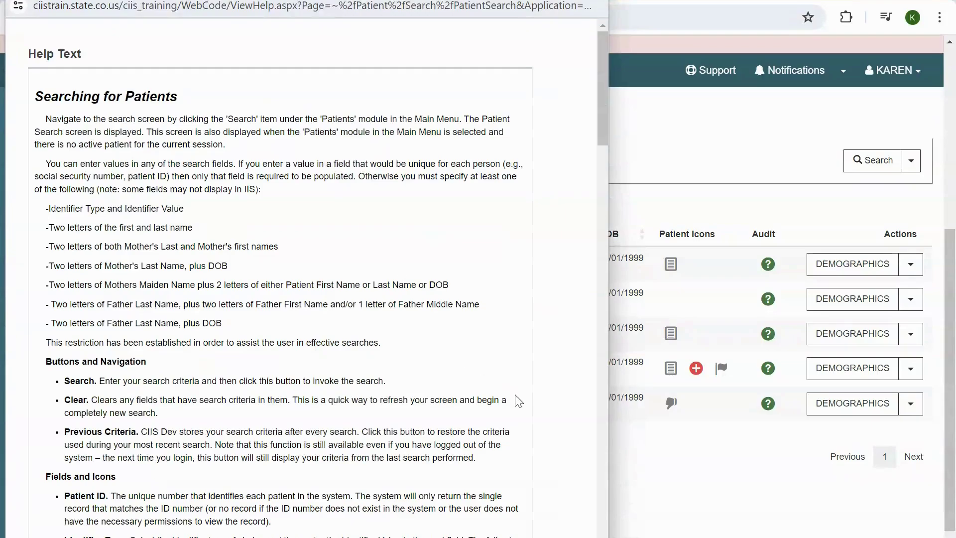
scroll(517, 401, down, 8)
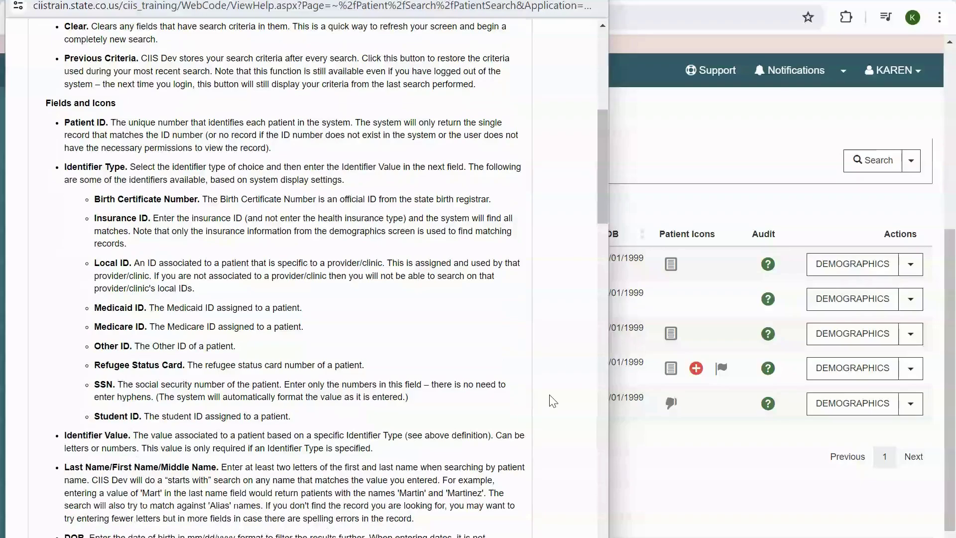
scroll(553, 401, down, 3)
scroll(552, 401, down, 6)
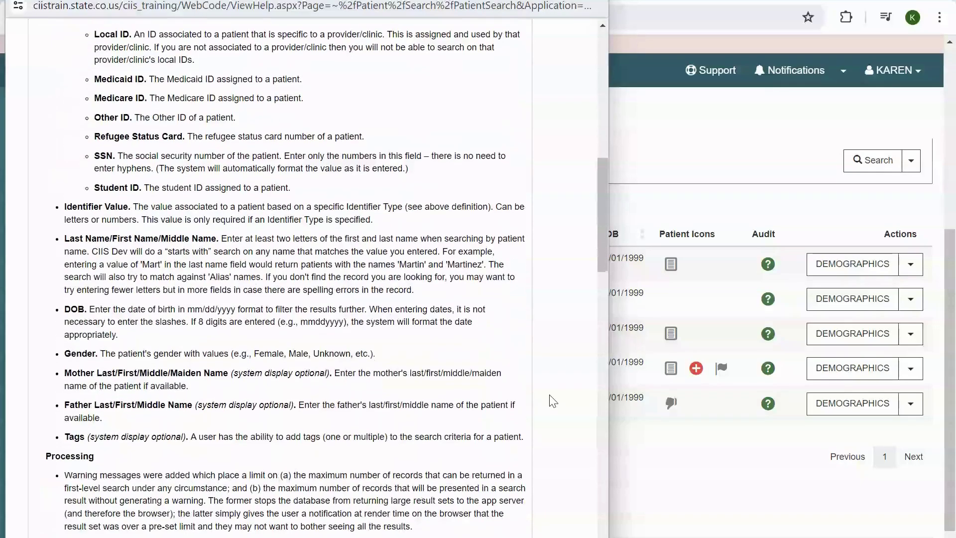
scroll(552, 400, down, 4)
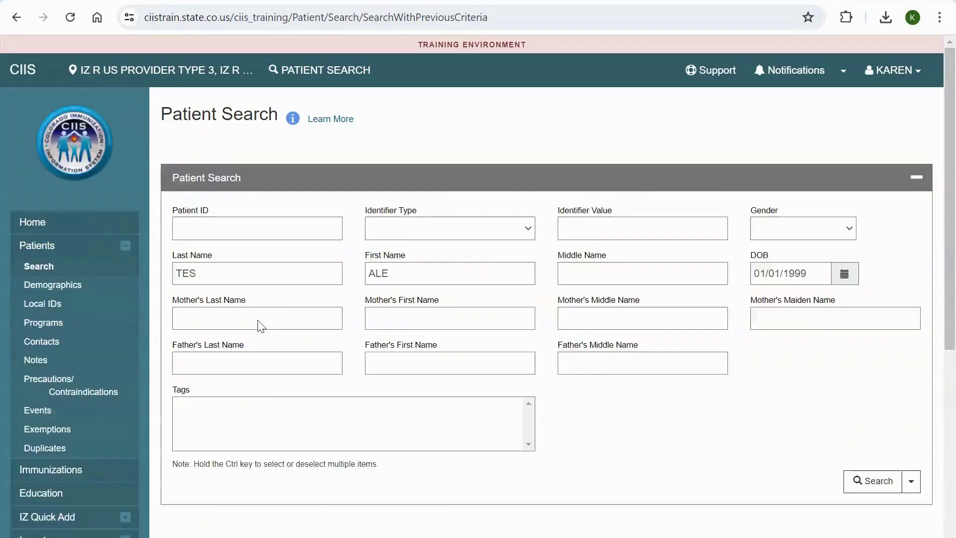
click(259, 323)
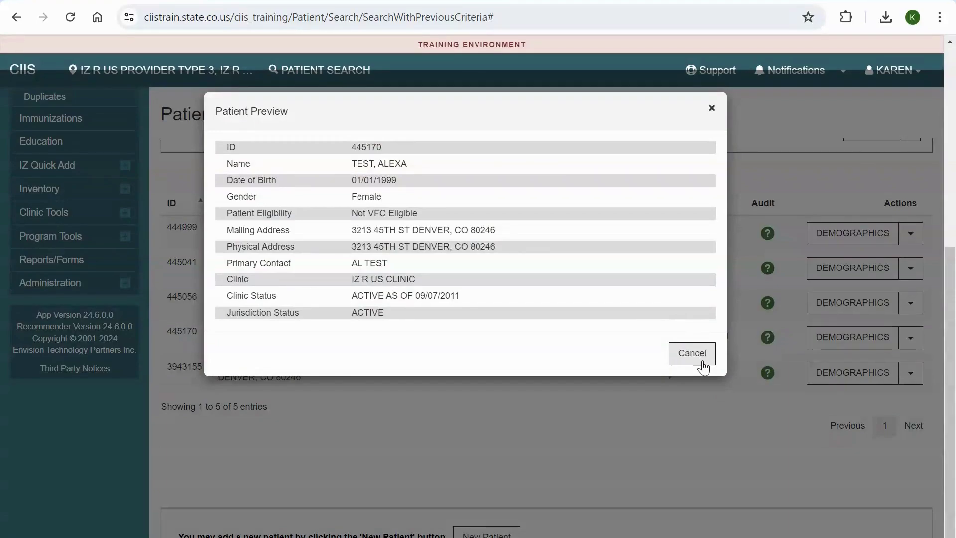
click(692, 353)
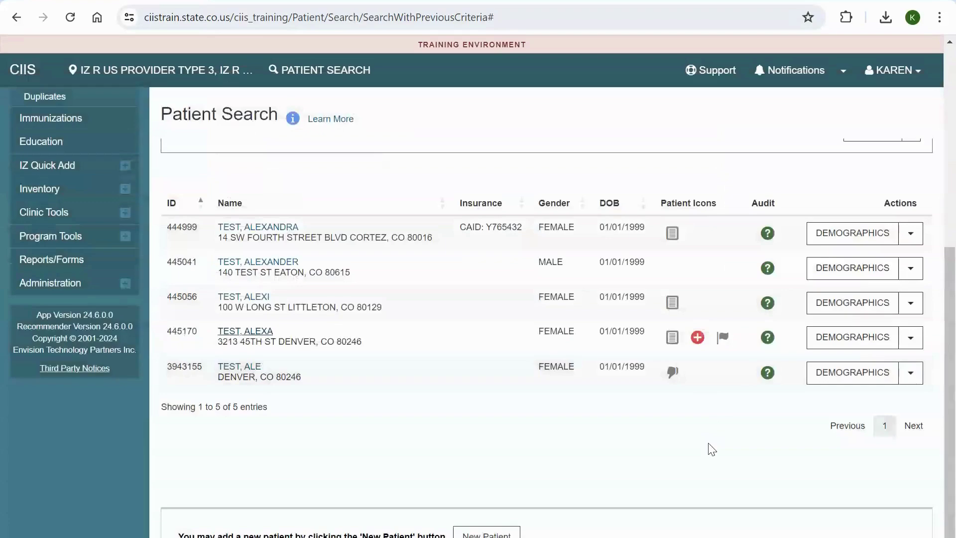
scroll(533, 535, down, 1)
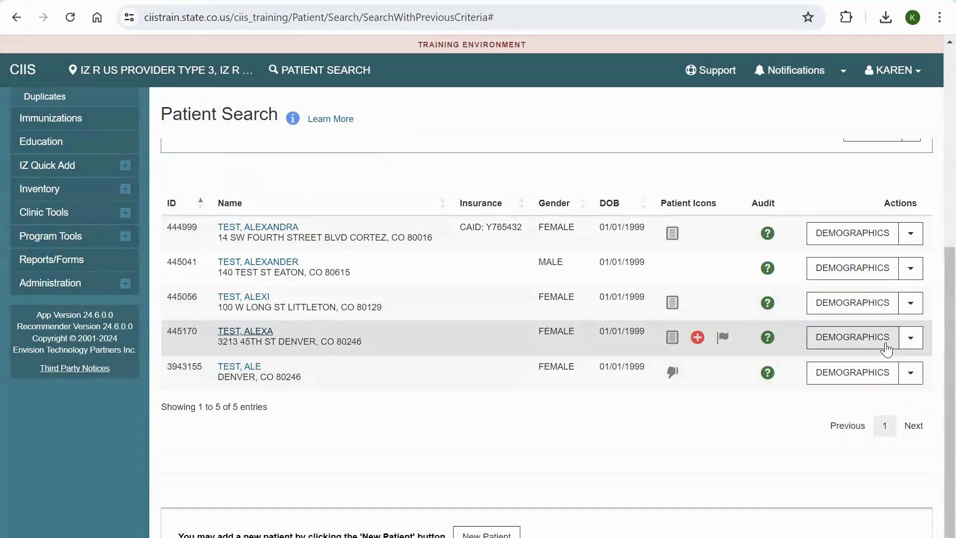
Step: Open the fourth patient's Immunization Record (Yellow Card) PDF via Actions > LINKS
click(912, 341)
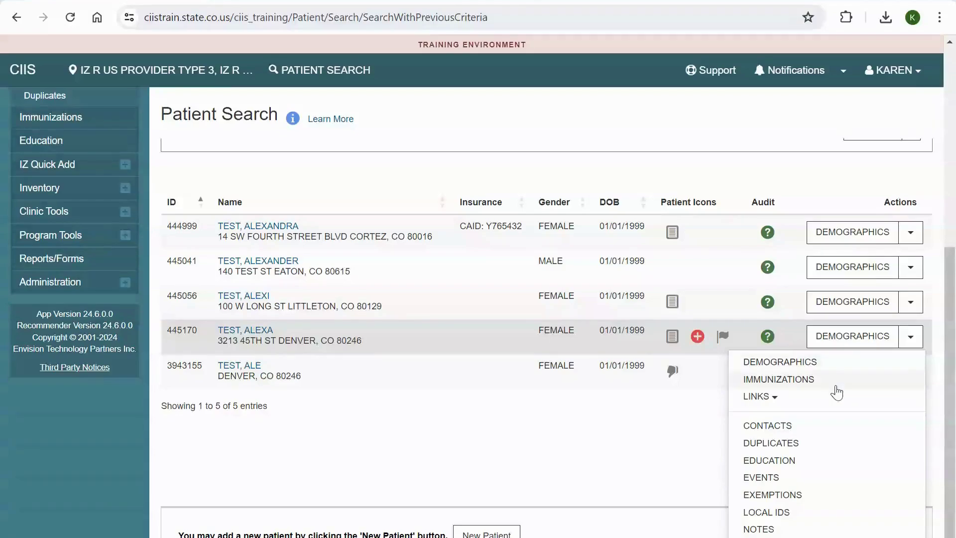
click(773, 403)
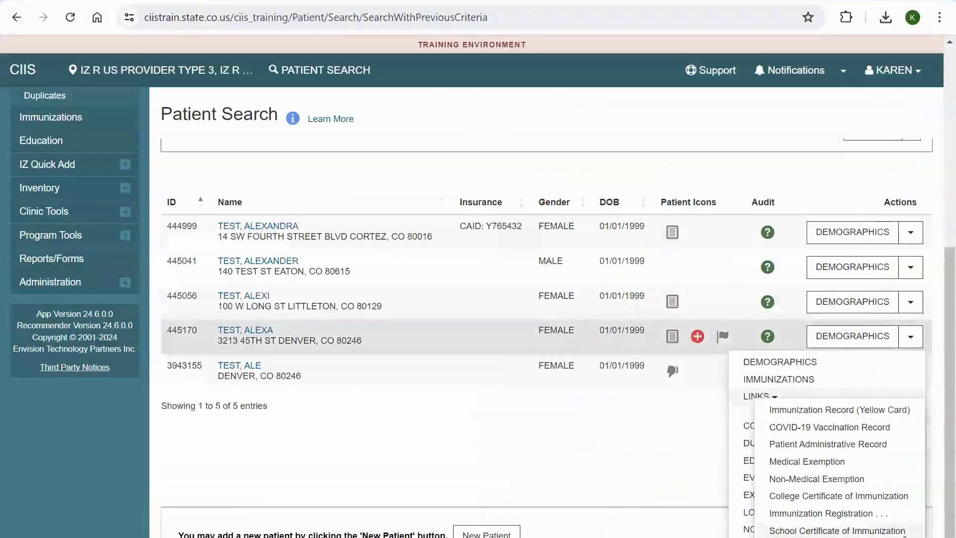
click(709, 250)
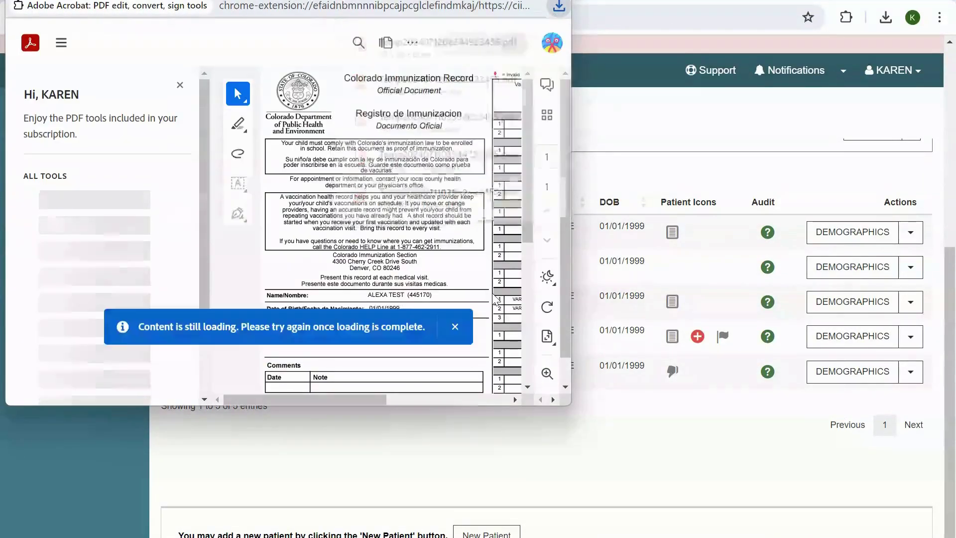
key(super+Up)
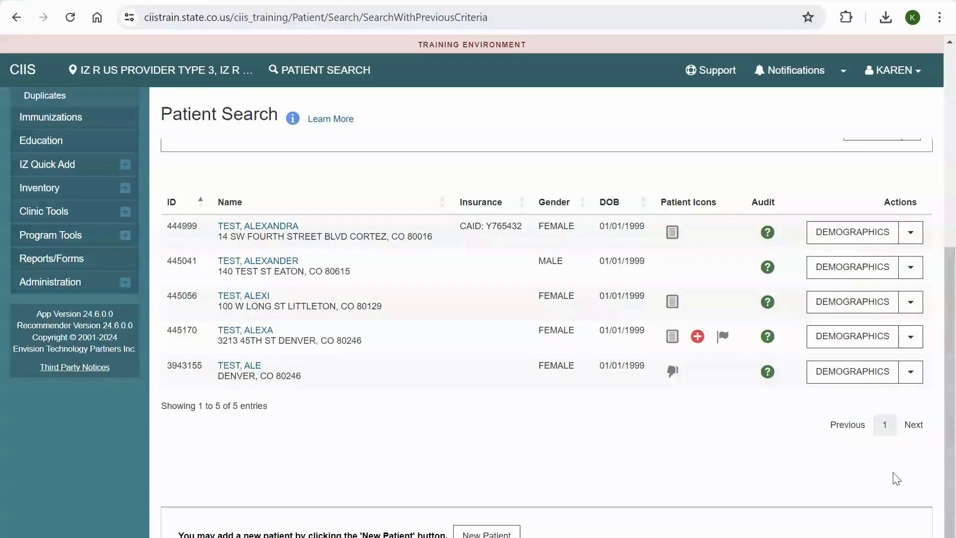
scroll(897, 478, up, 7)
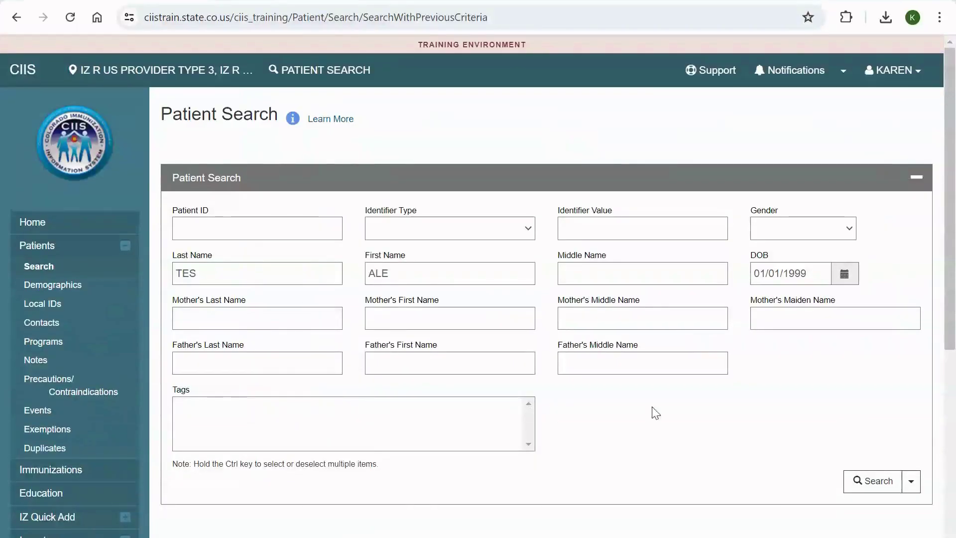
key(Return)
scroll(656, 416, down, 5)
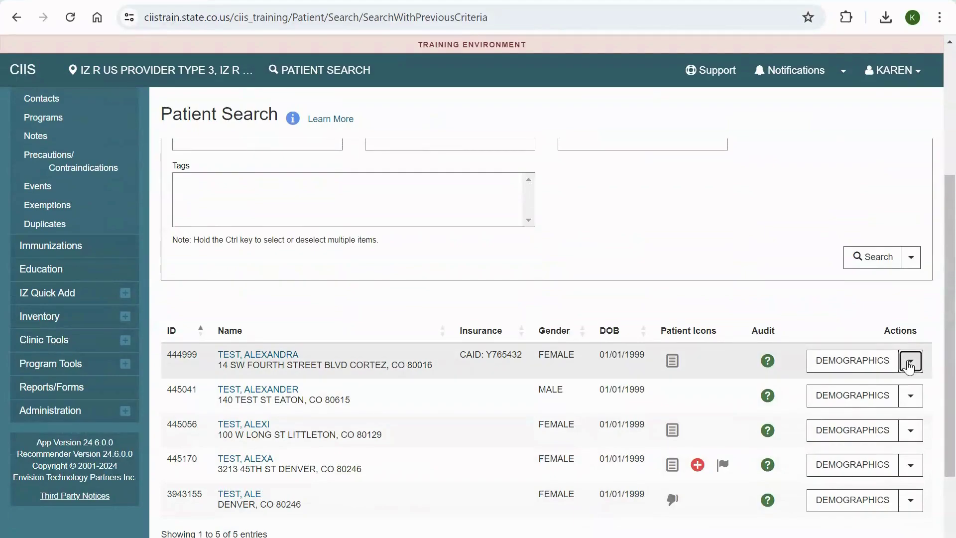
click(910, 362)
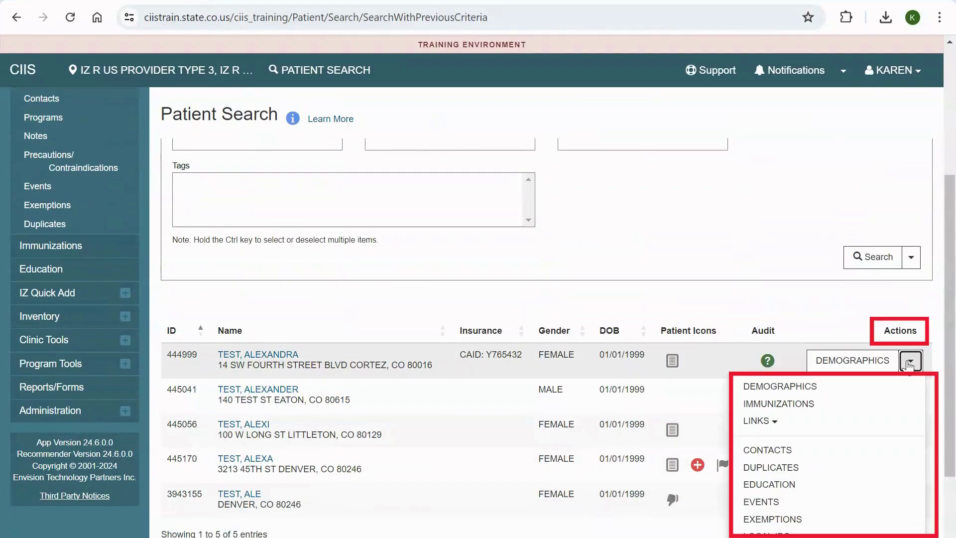
click(909, 362)
scroll(743, 524, down, 3)
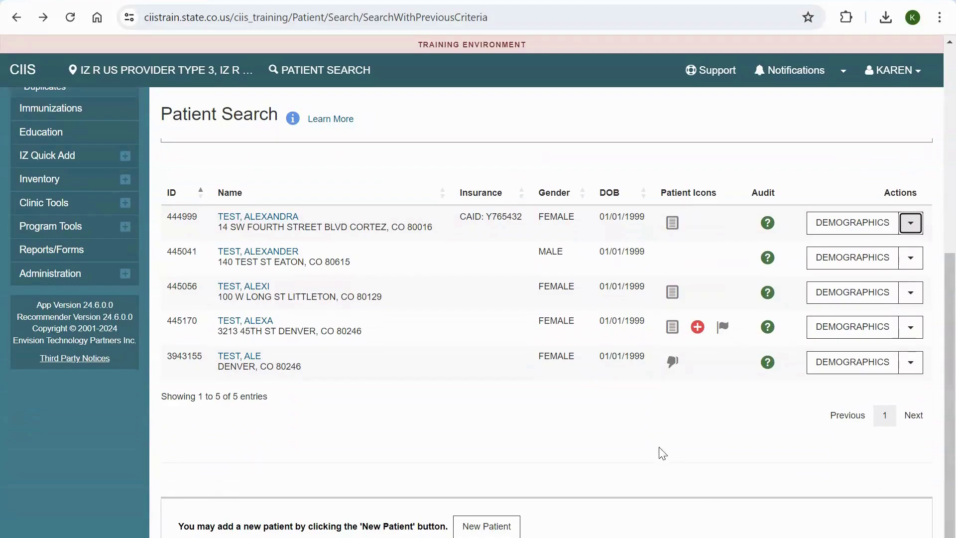
mouse_move(674, 336)
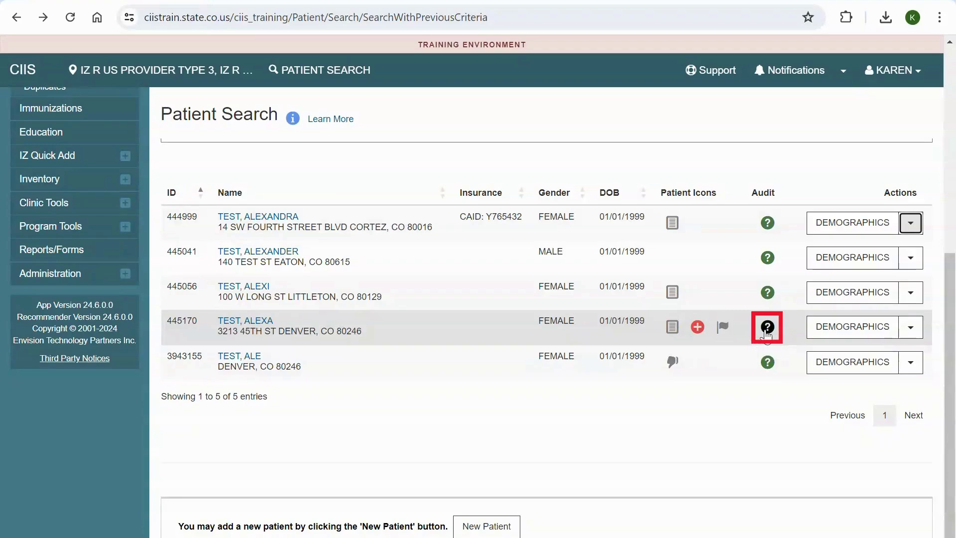
mouse_move(767, 336)
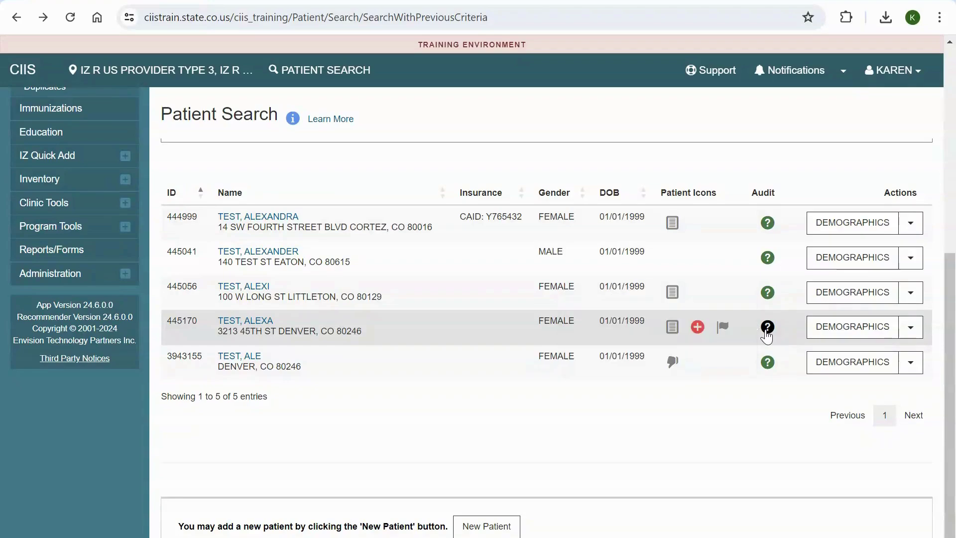
mouse_move(669, 370)
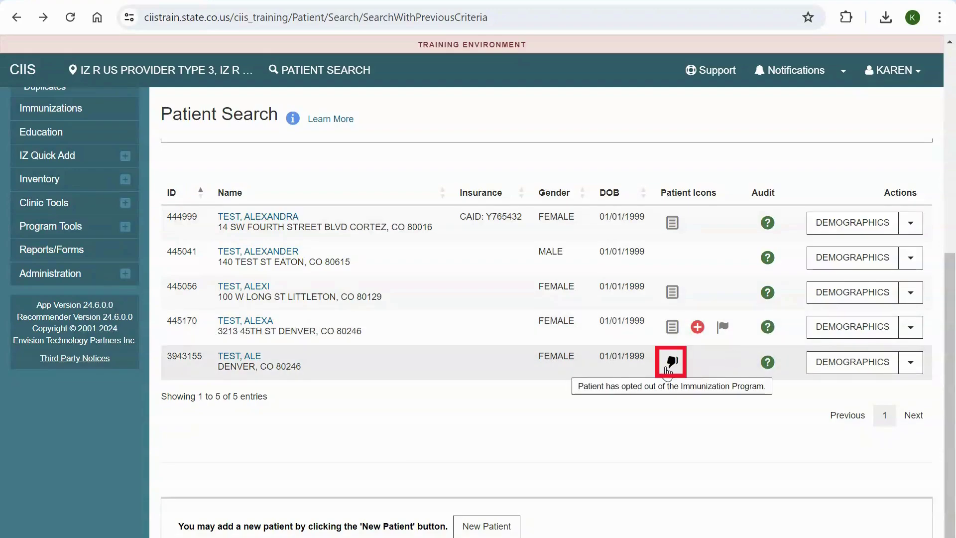